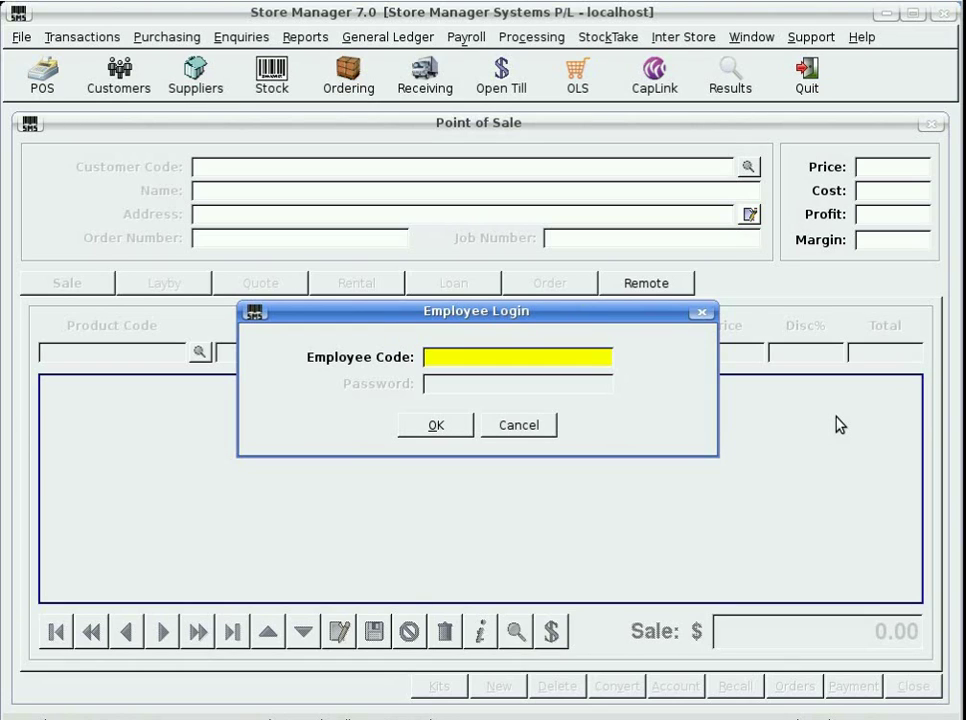
Step: Log in with the employee code and open a sale for the default cash sale account
text(11)
key(Return)
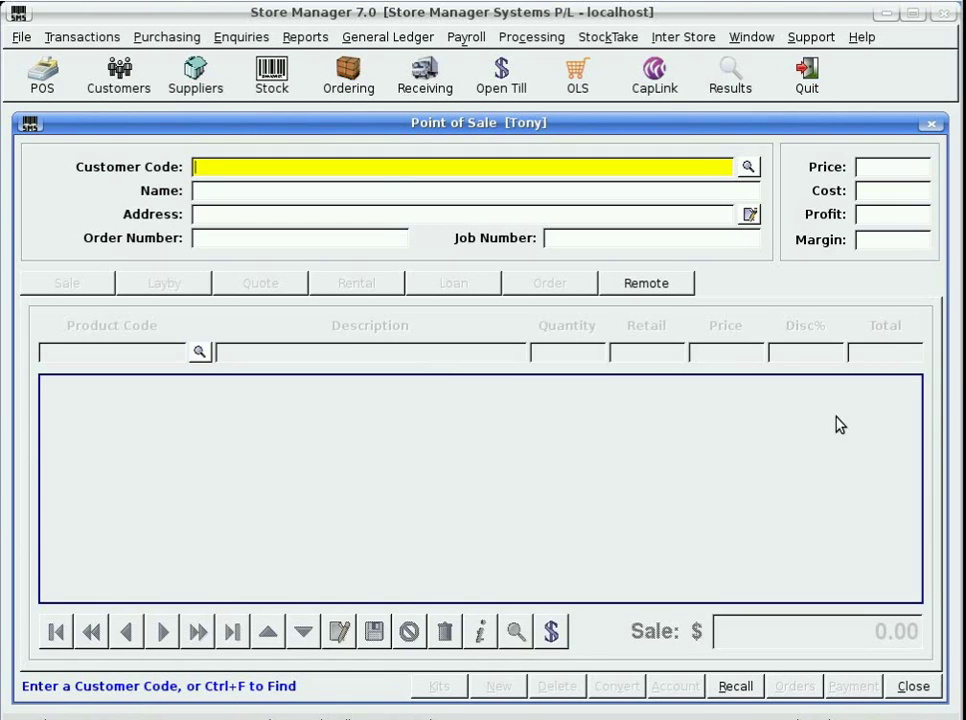
key(Return)
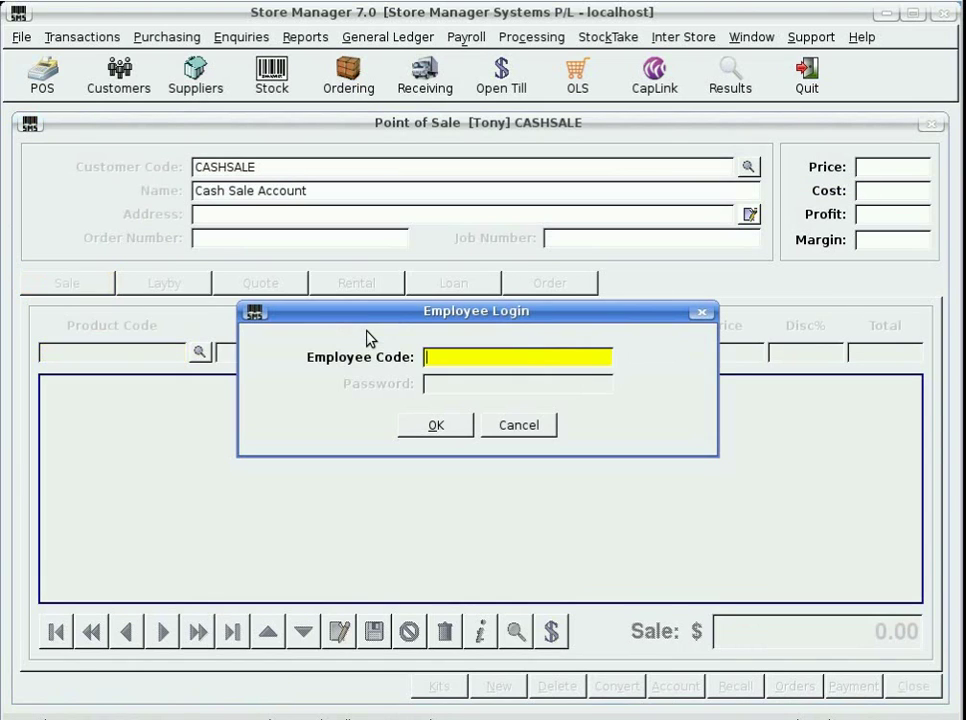
Step: Log in with the employee code and open a sale under the customer's code, declining to make changes to the customer
text(11)
key(Return)
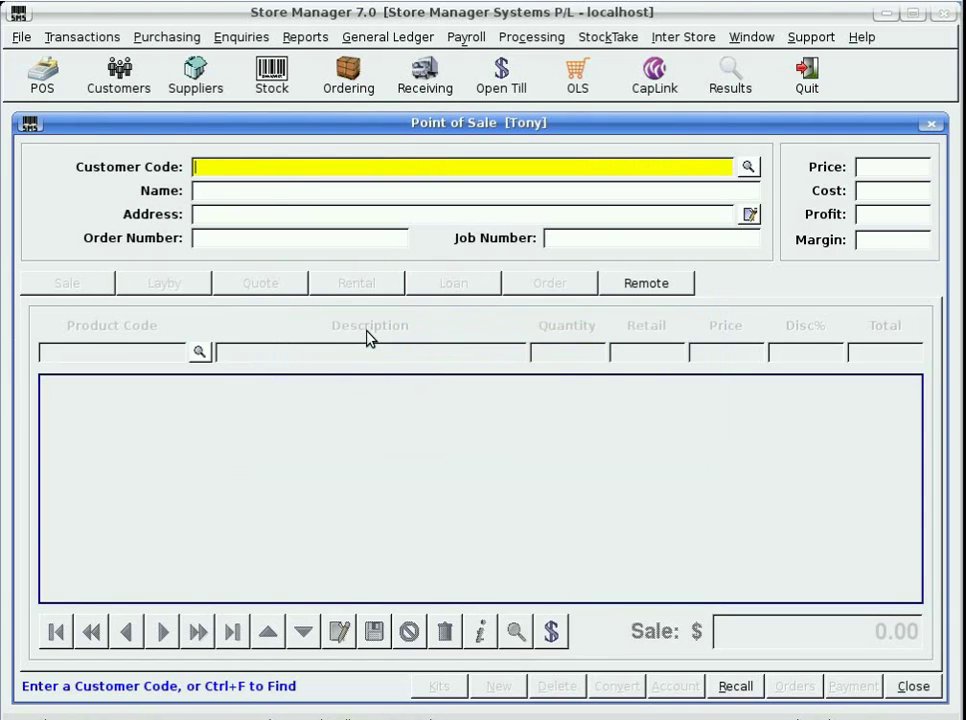
text(TON02)
key(Return)
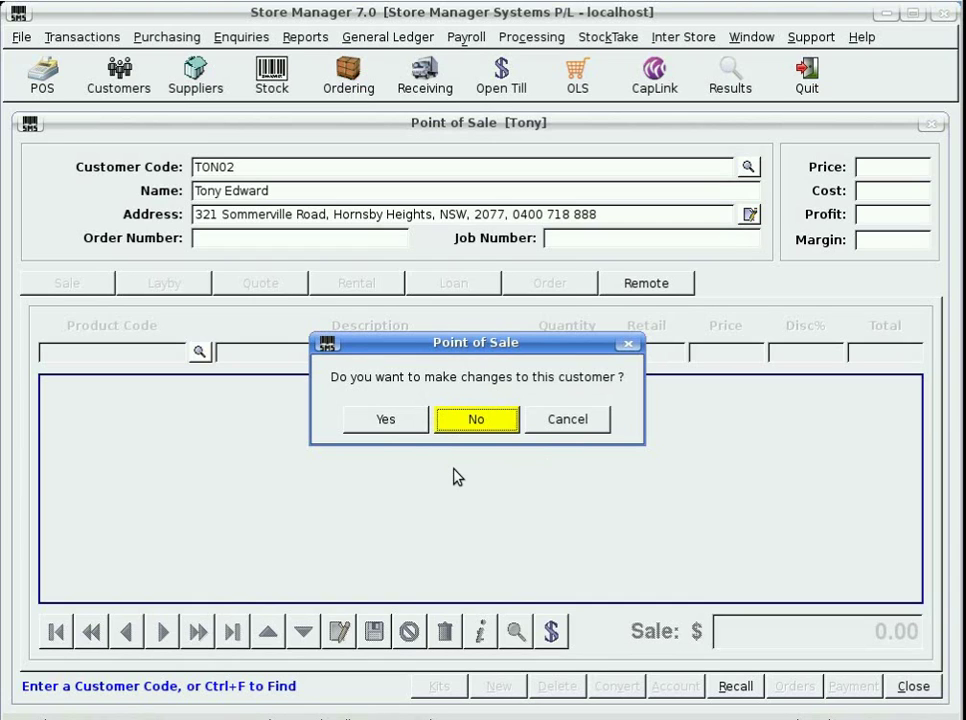
key(Return)
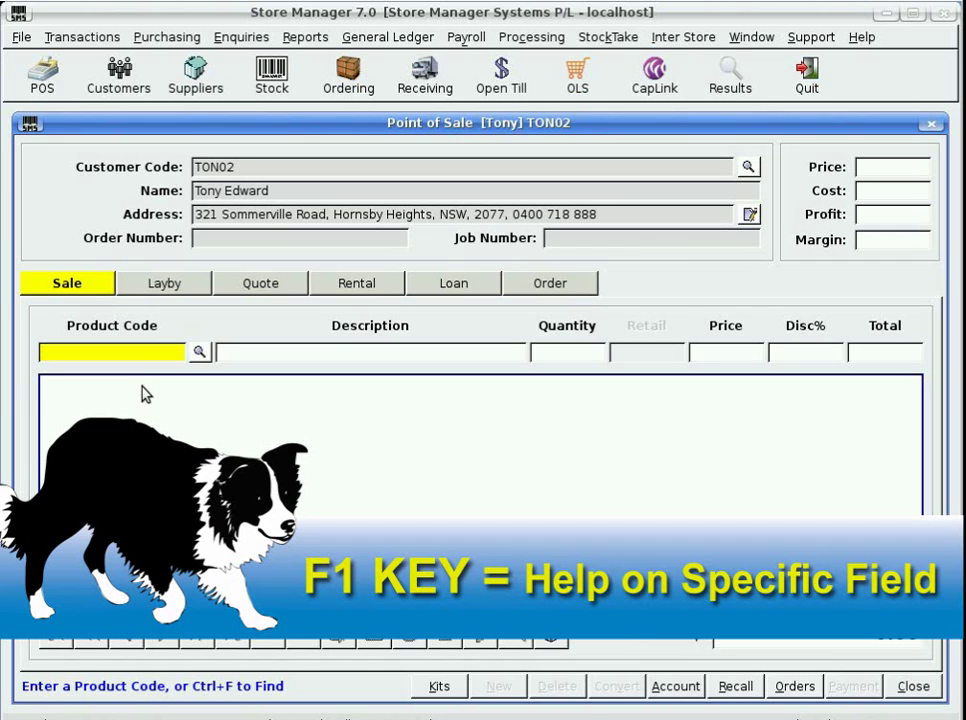
Step: Read the help for the product code field, and enter product ERR1157 with a quantity of 4
key(F1)
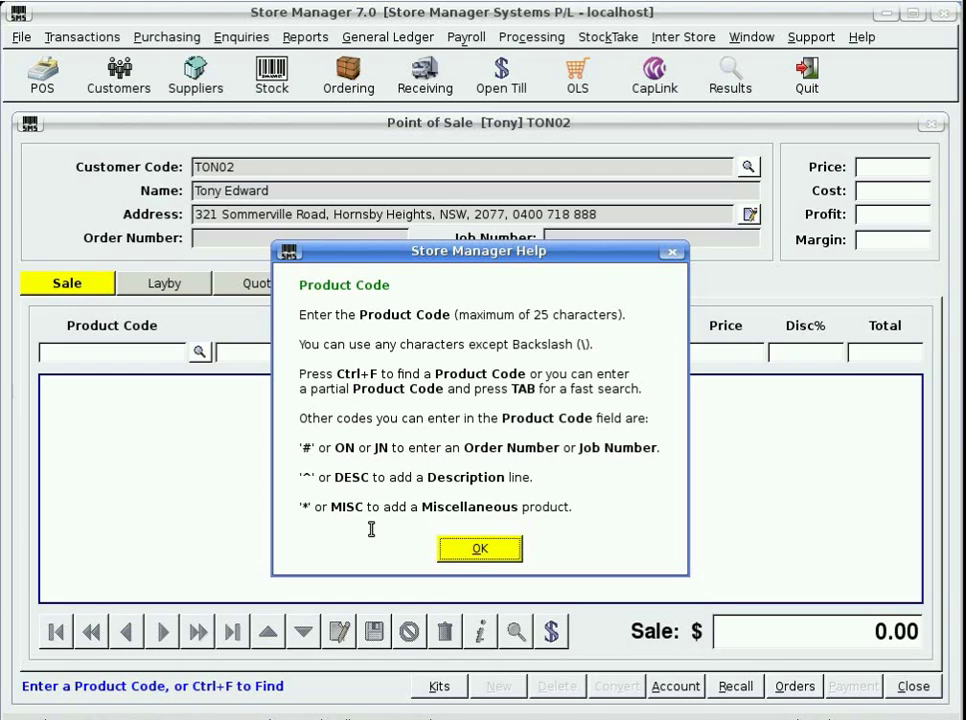
click(500, 550)
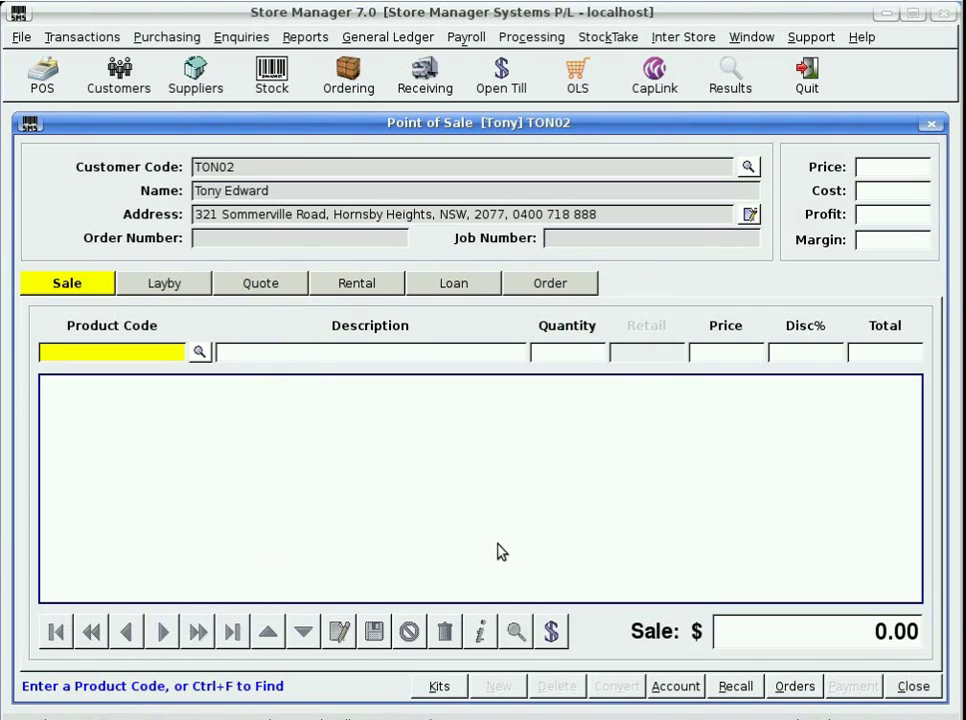
text(ERR)
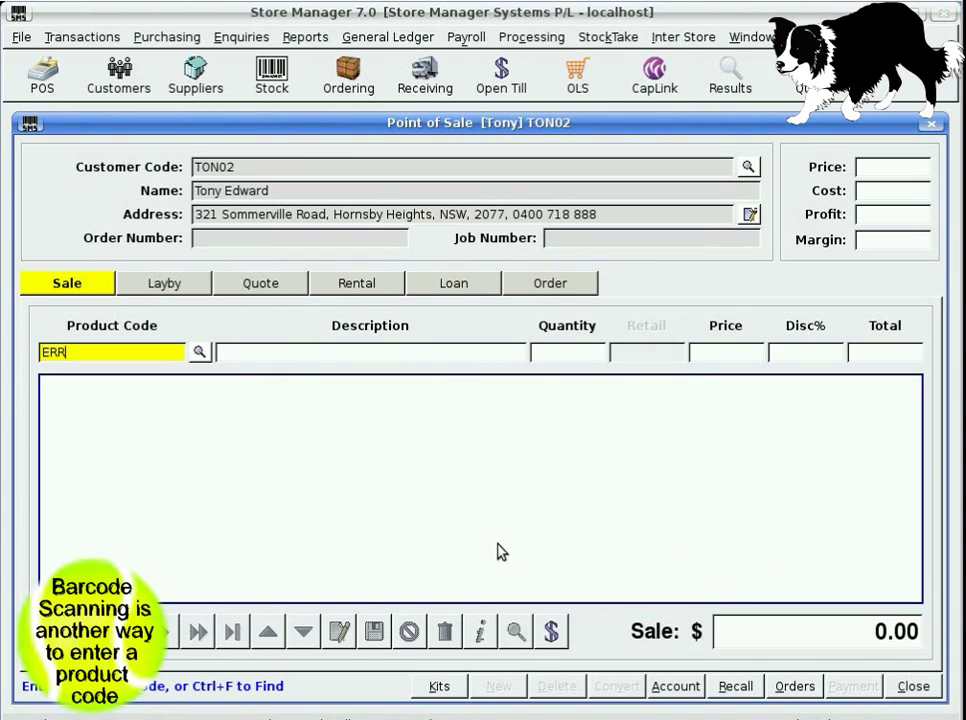
text(1157)
key(Return)
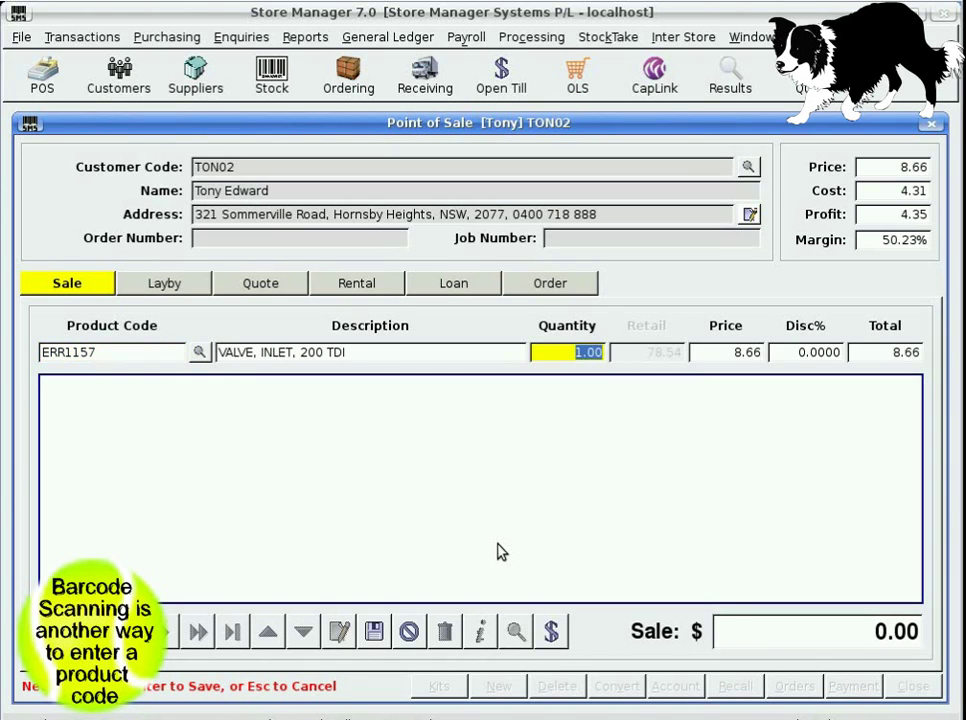
text(4)
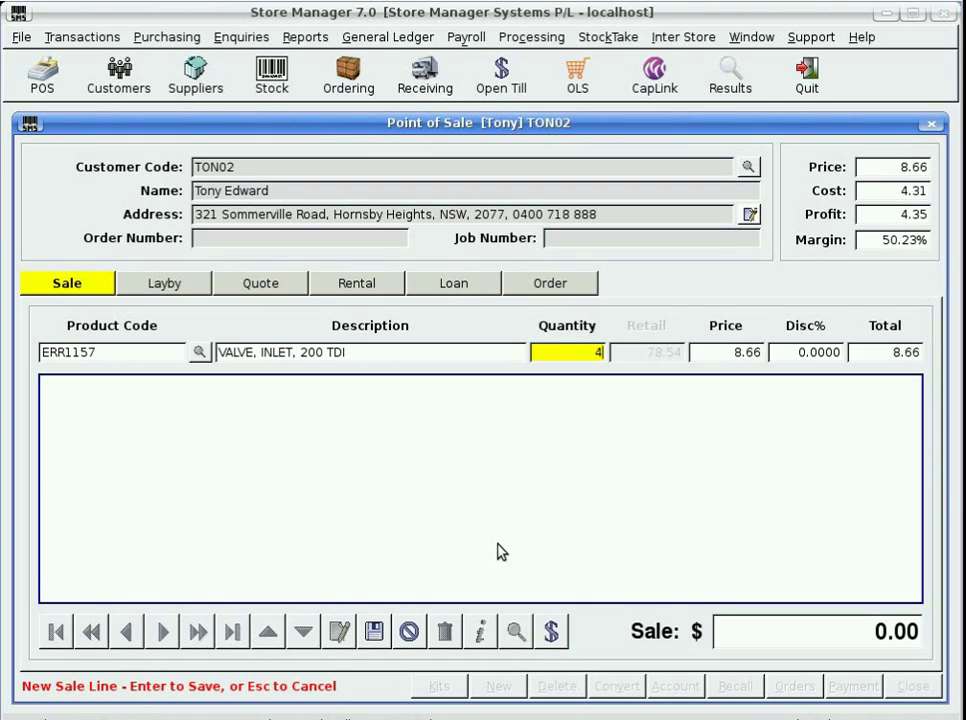
key(Tab)
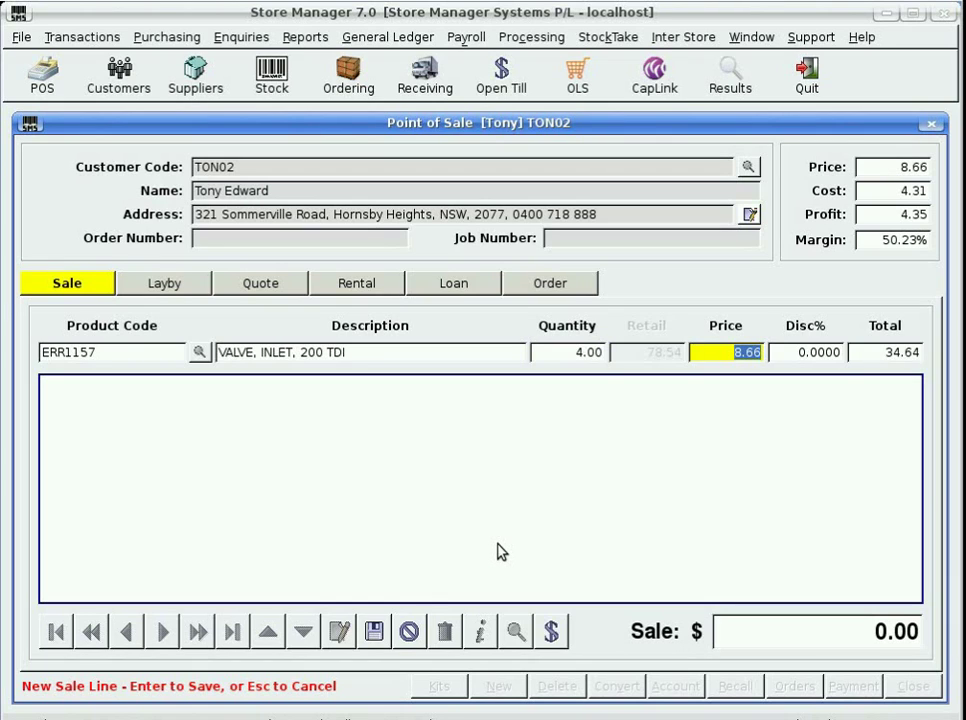
Step: Step through the price, discount, total, description and quantity fields of the new sale line to examine them
key(Tab)
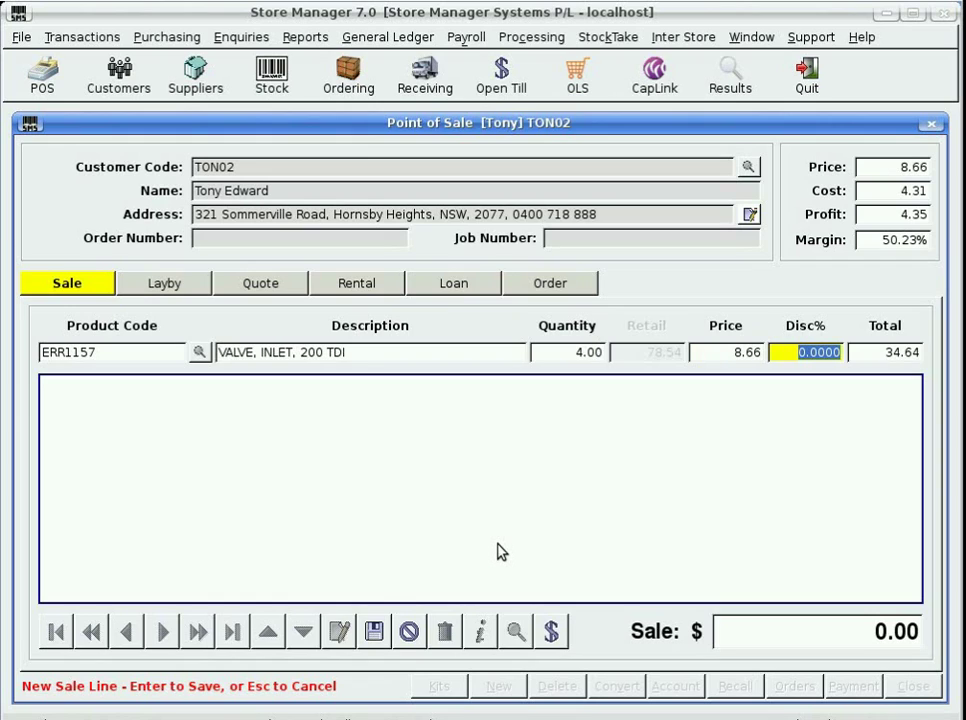
key(Tab)
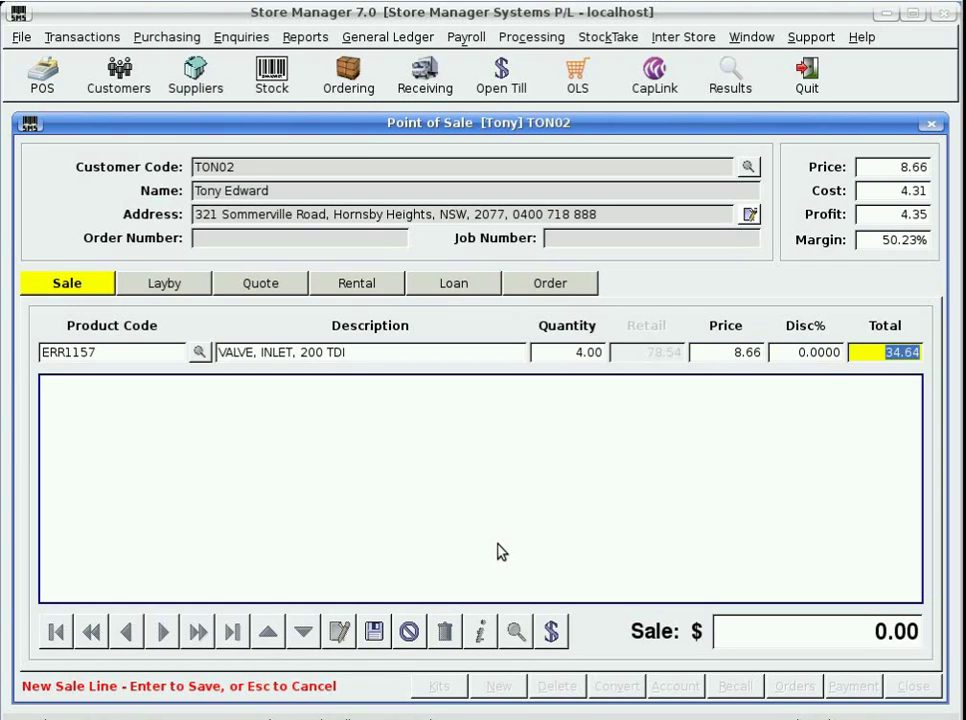
key(Tab)
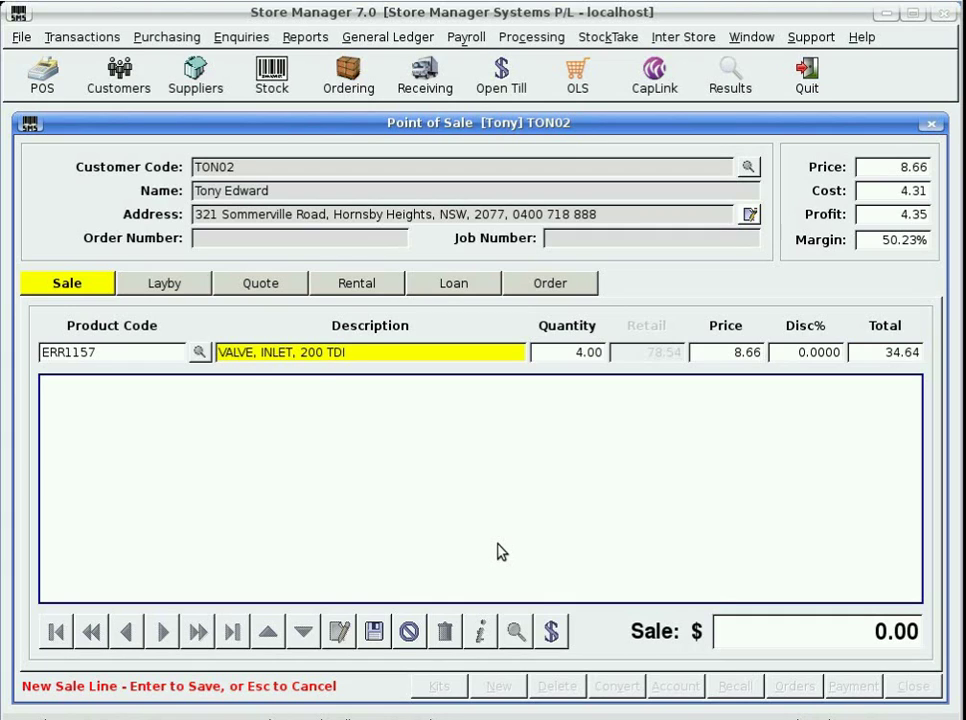
key(Tab)
key(Tab)
key(Tab)
key(Tab)
key(Tab)
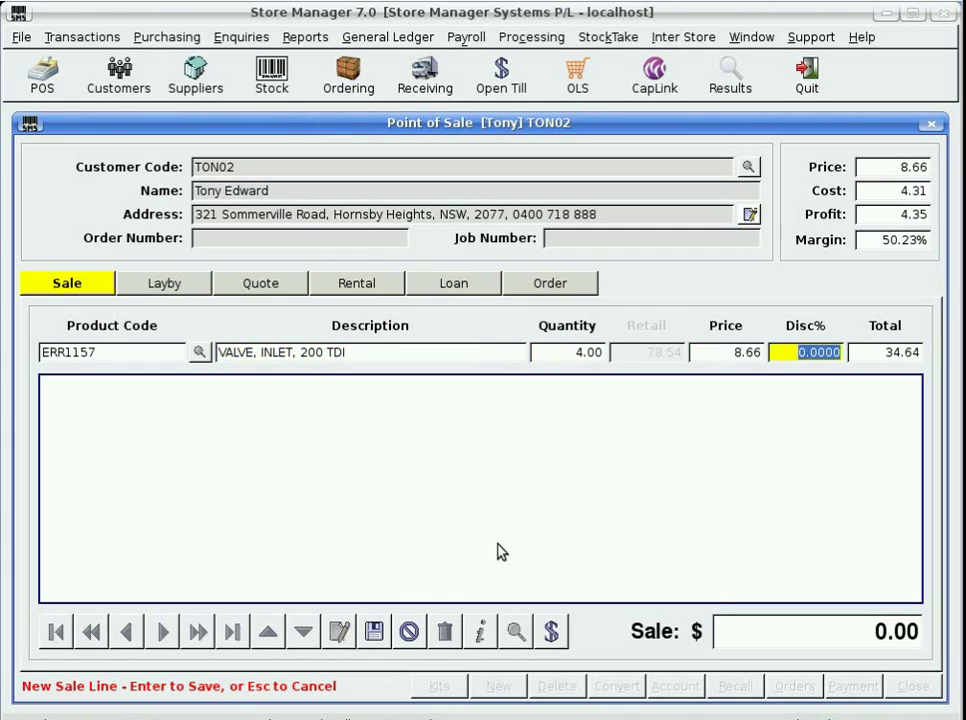
key(Tab)
key(Tab)
key(Tab)
key(Tab)
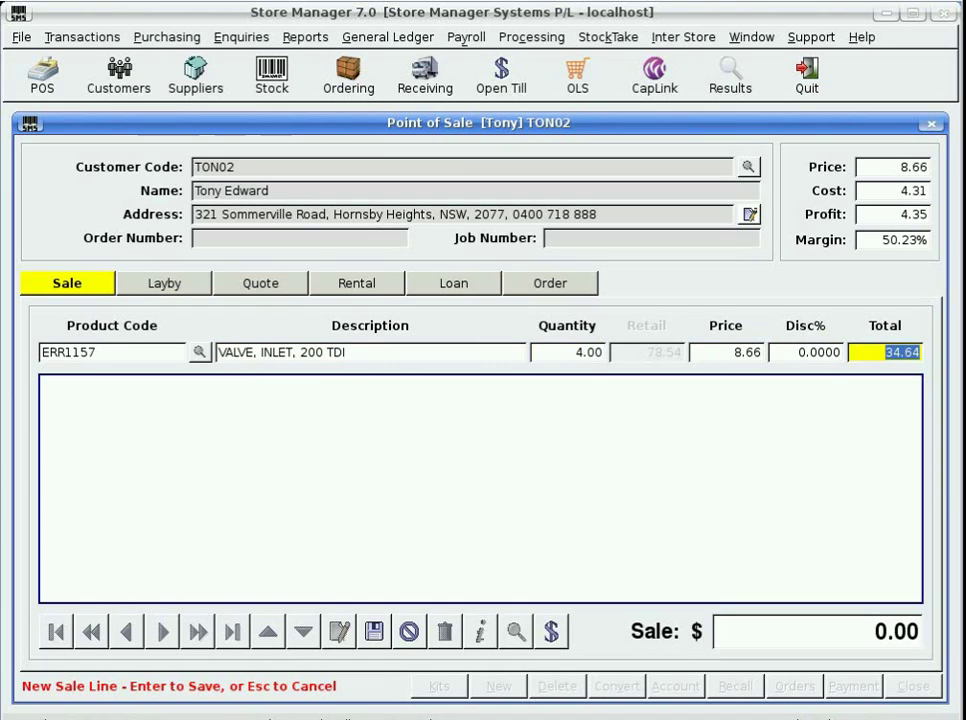
click(567, 350)
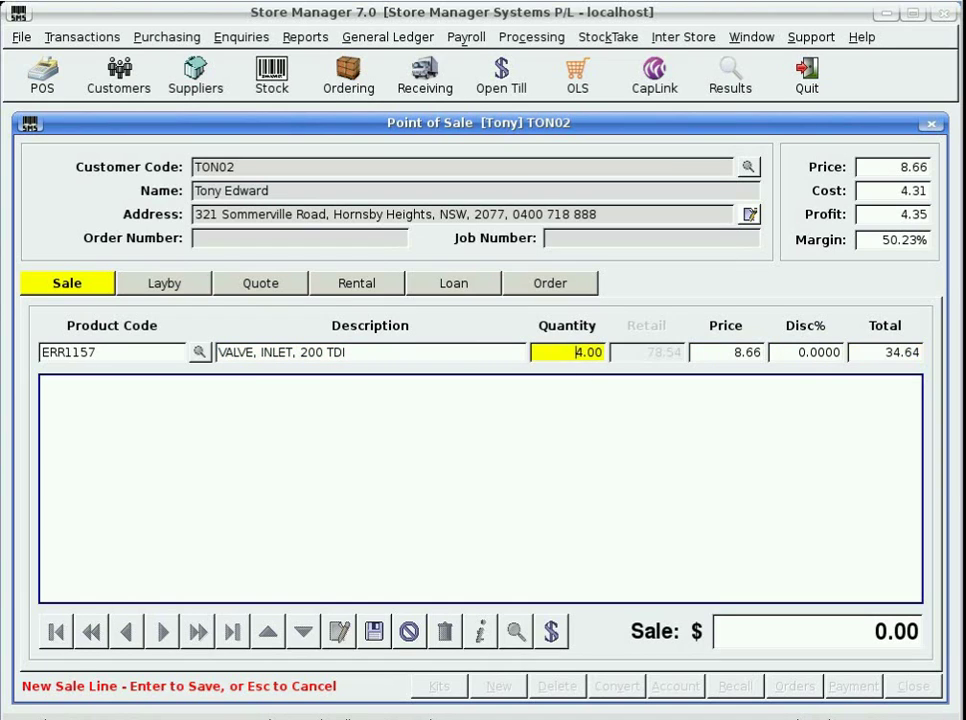
click(751, 352)
click(403, 358)
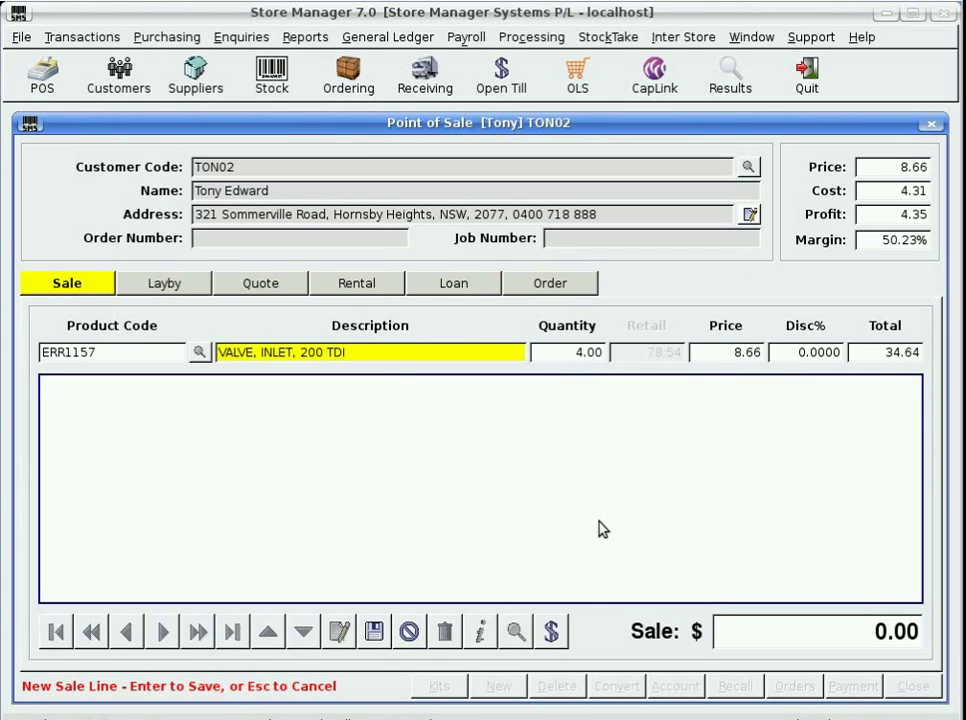
key(Tab)
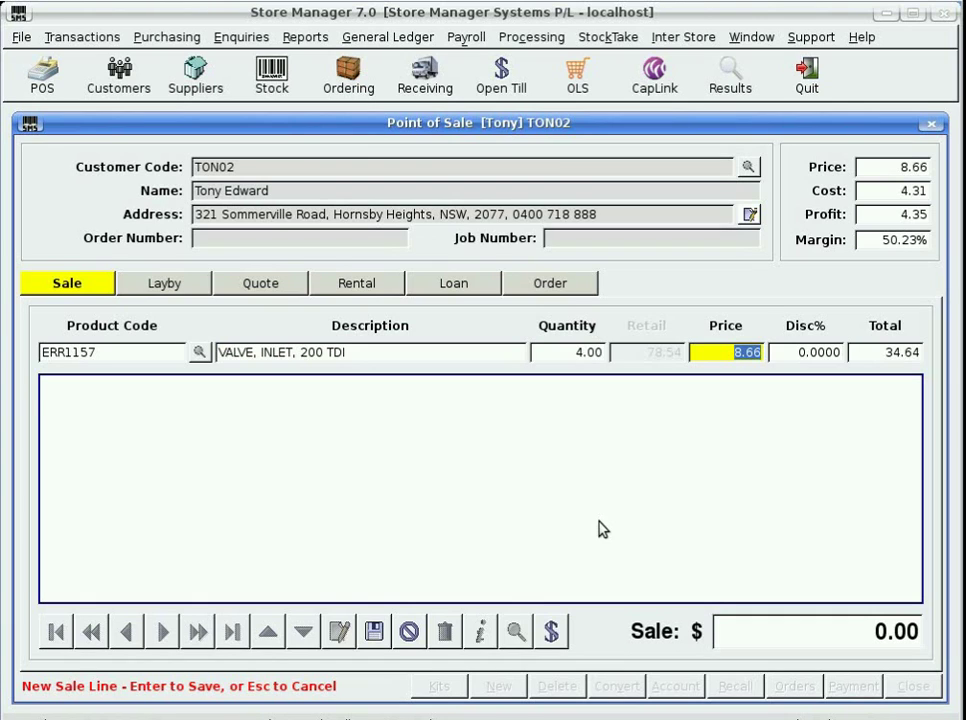
Step: Save the ERR1157 line to the sale and proceed to processing the payment
key(Return)
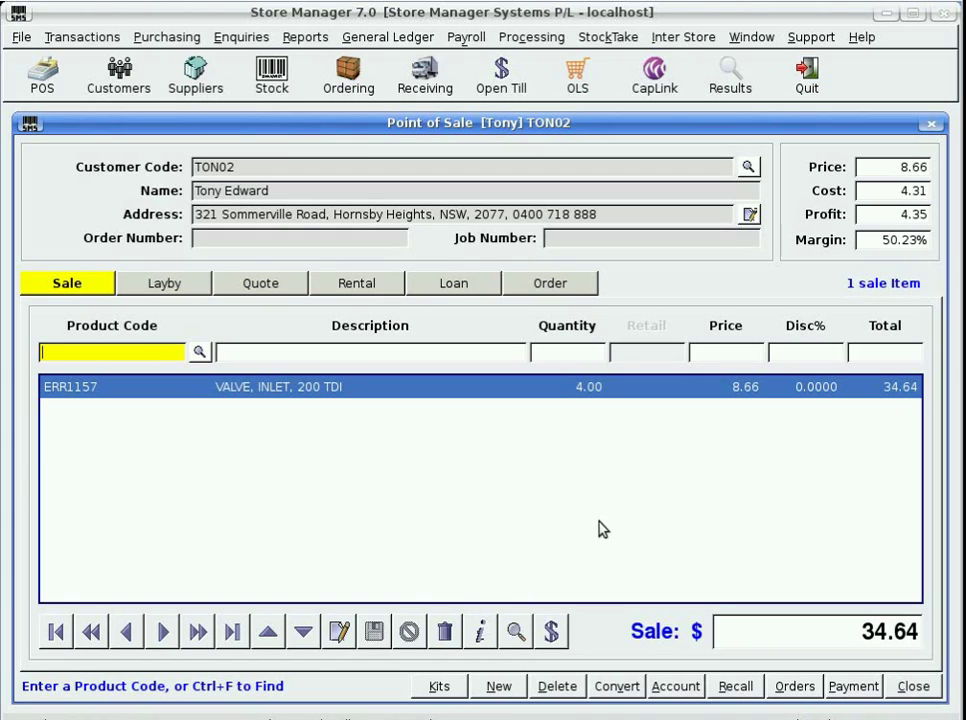
key(Return)
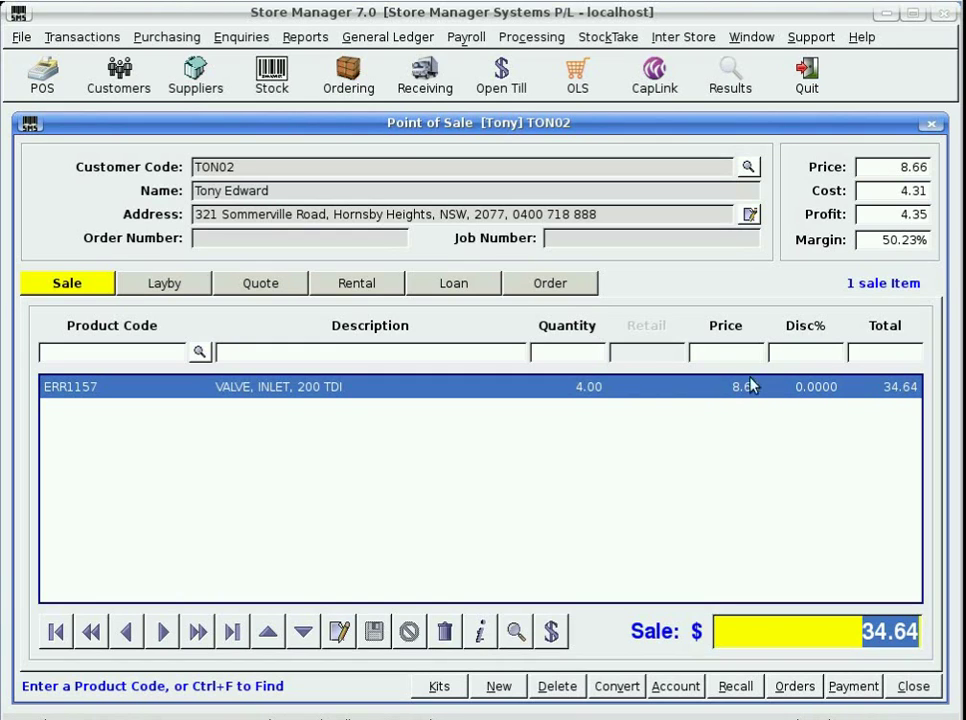
click(816, 632)
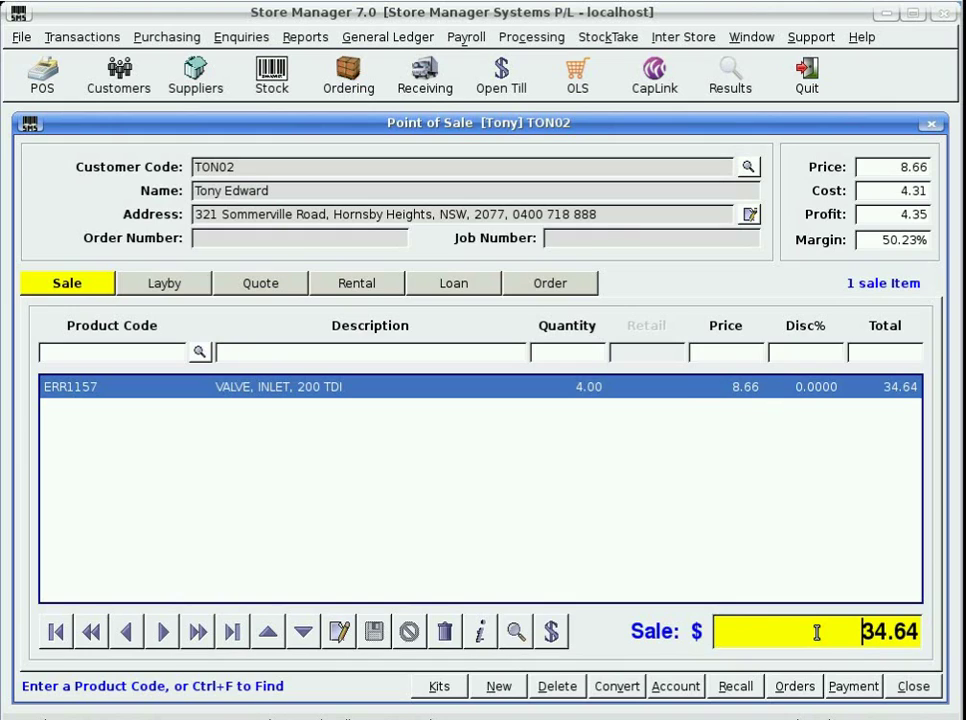
key(Return)
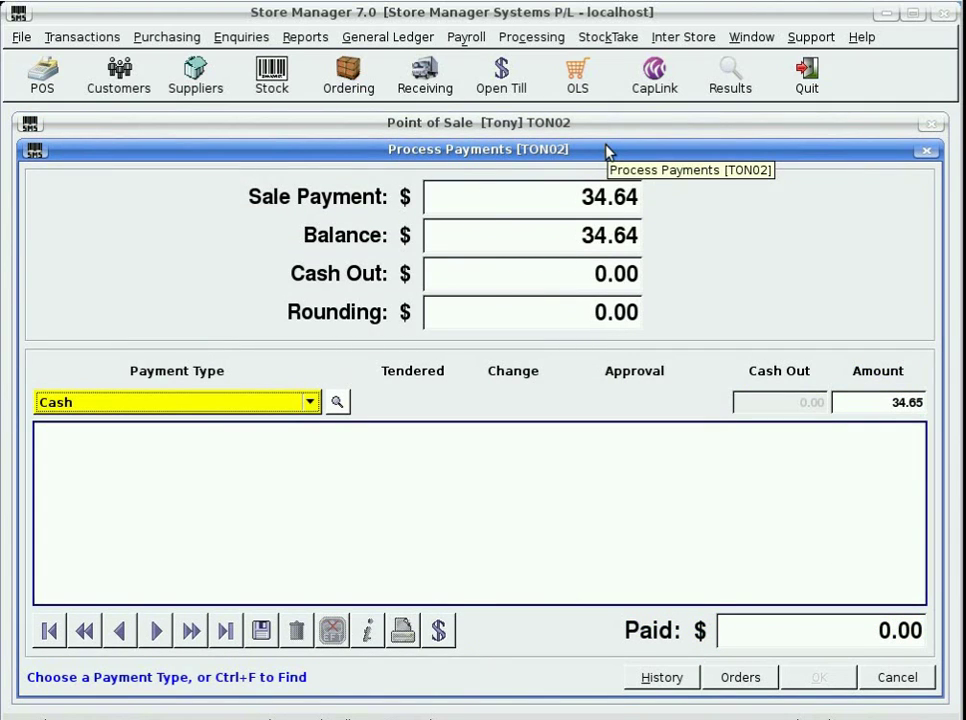
Step: Look through the available payment types and leave Cash selected
click(312, 403)
click(312, 402)
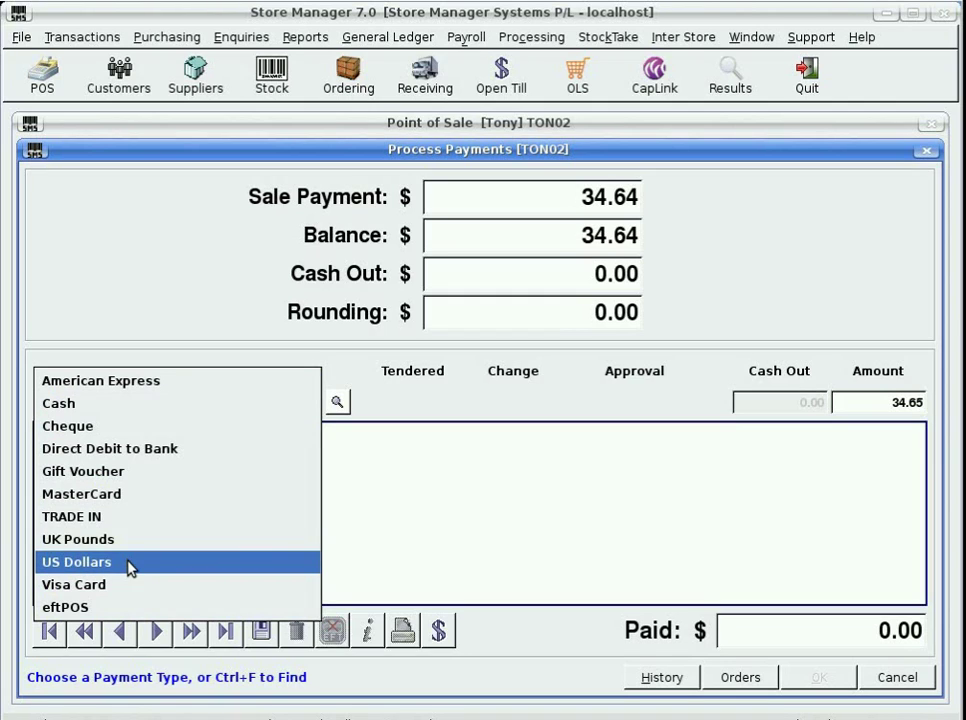
click(407, 514)
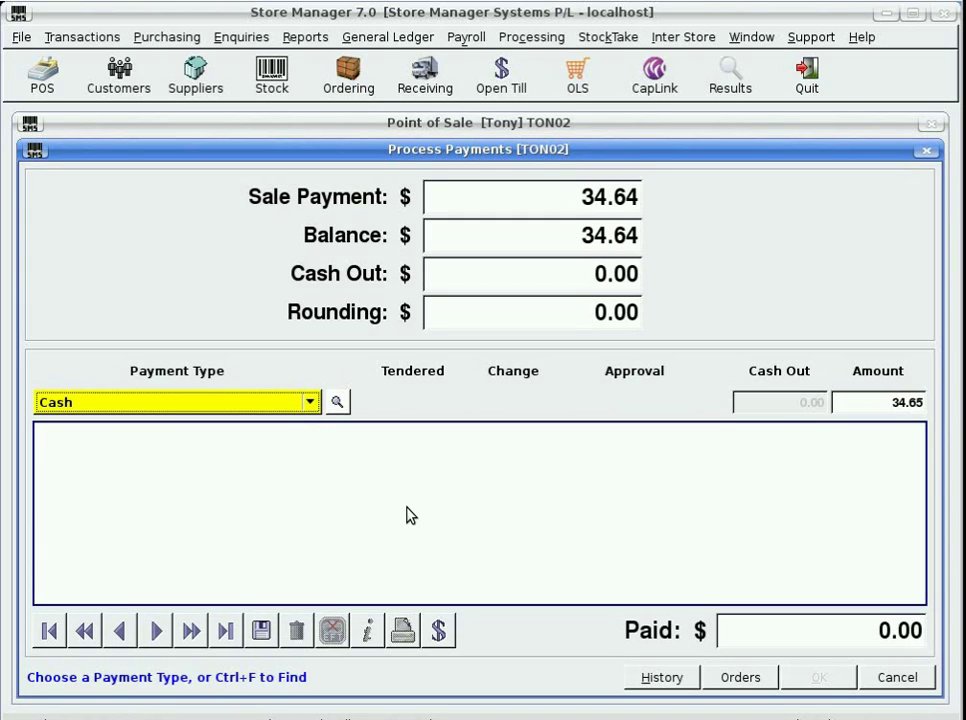
Step: Record a cash payment of $34.65 with $40 tendered, and delete that payment again
key(Return)
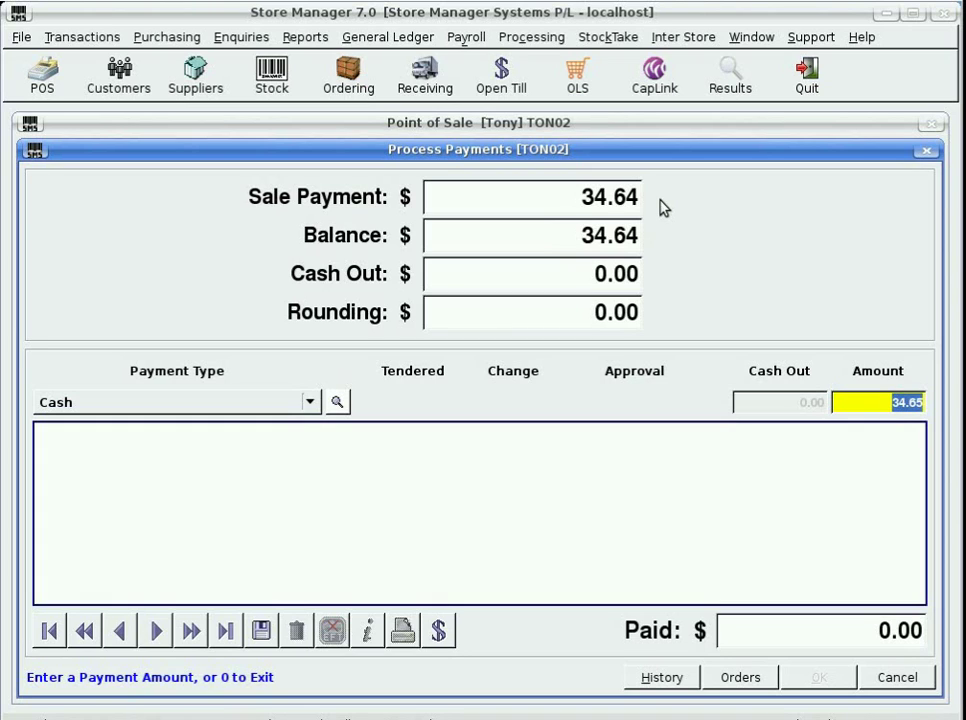
key(Return)
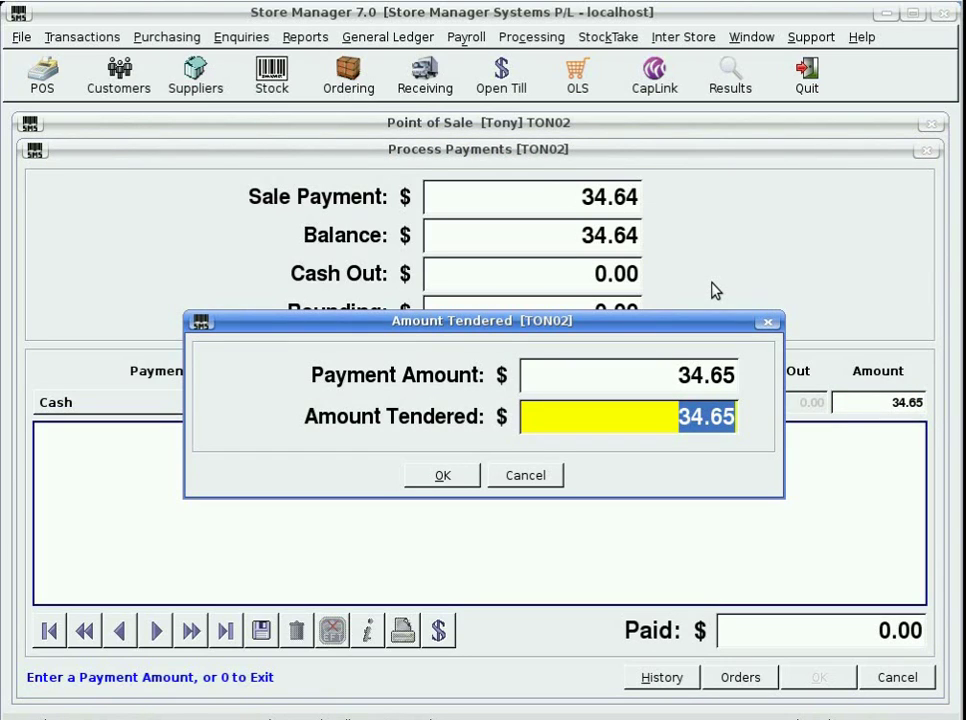
text(40)
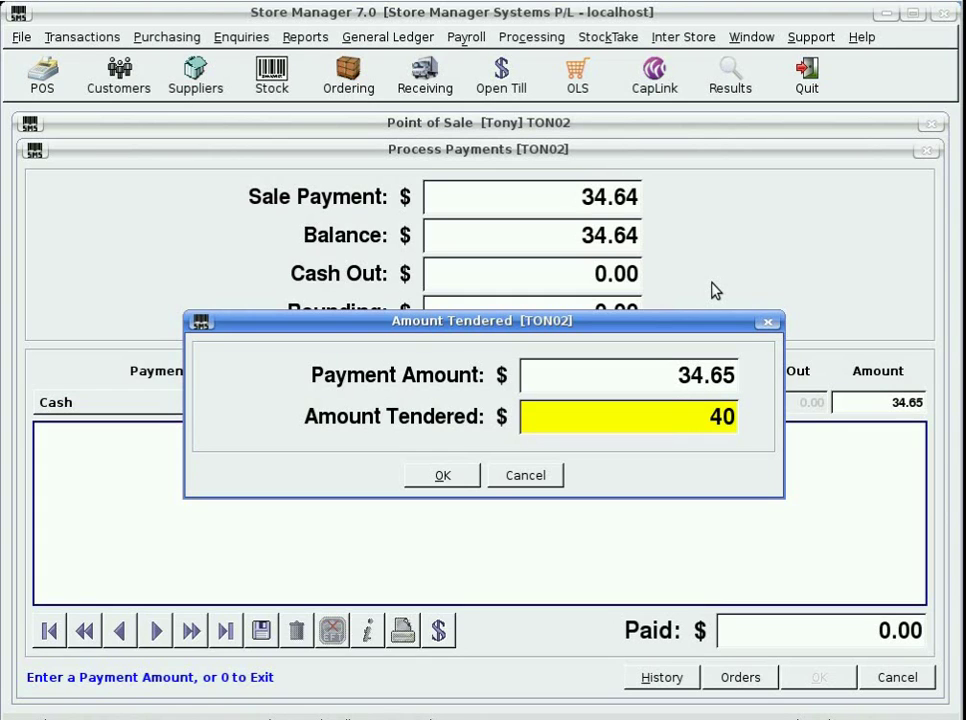
key(Return)
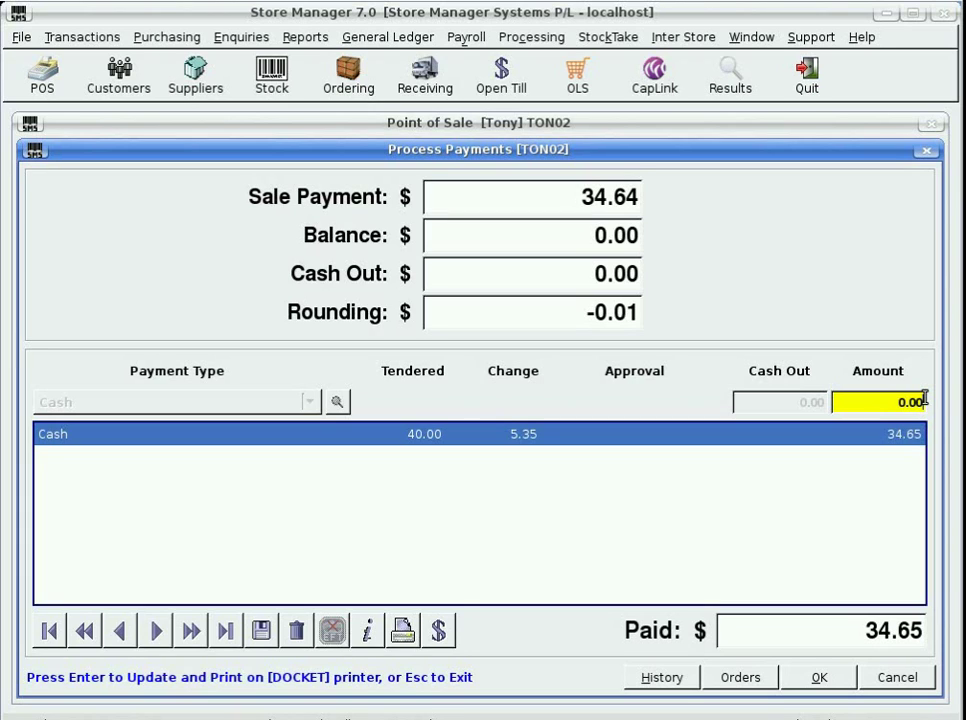
click(295, 631)
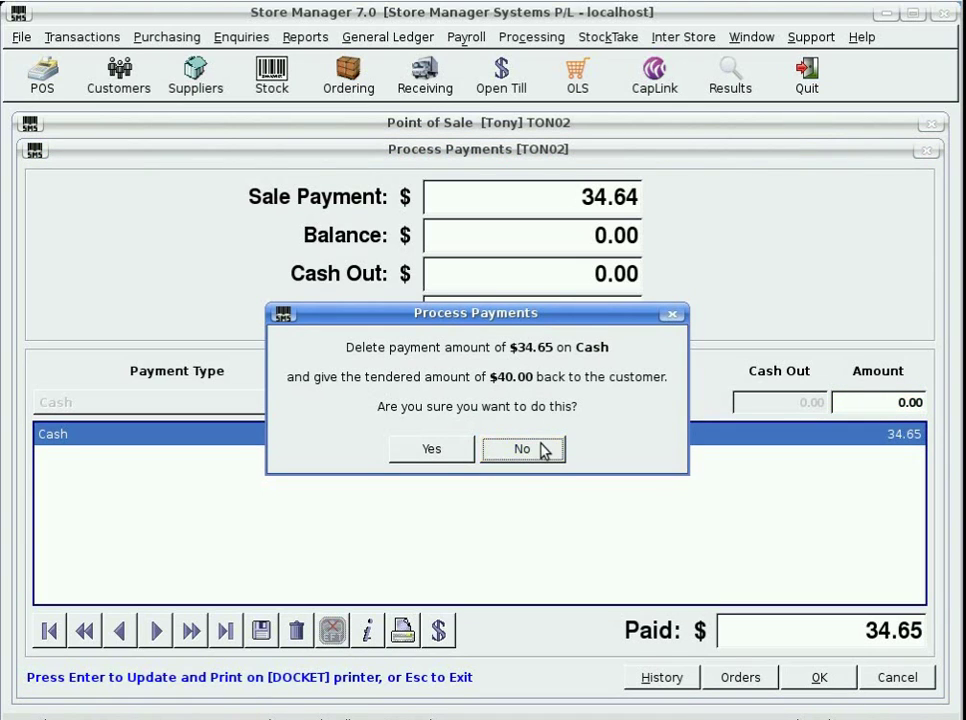
click(432, 450)
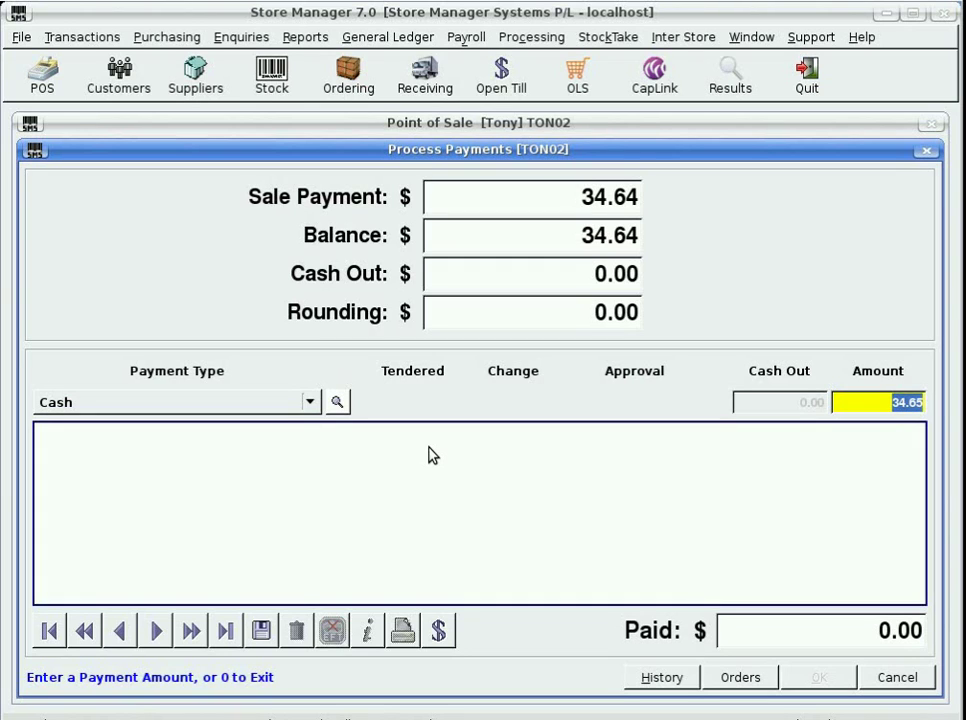
Step: Record a partial cash payment of $20 with the same amount tendered
text(20)
key(Return)
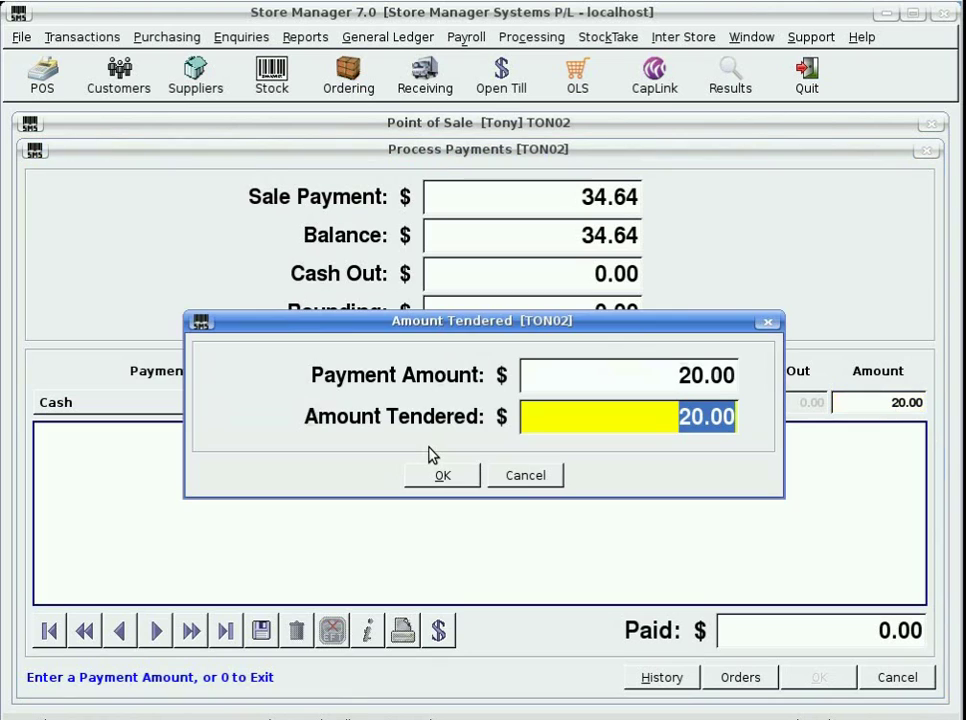
key(Return)
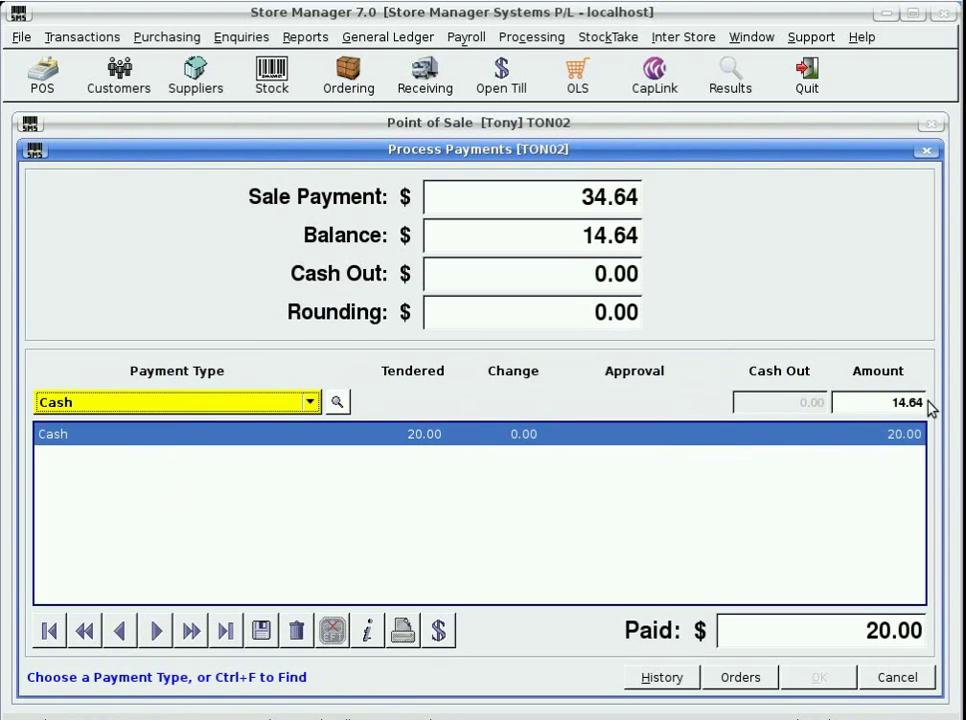
Step: Pay the remaining $14.64 by eftPOS and finalise the sale, printing it on the docket printer
click(192, 405)
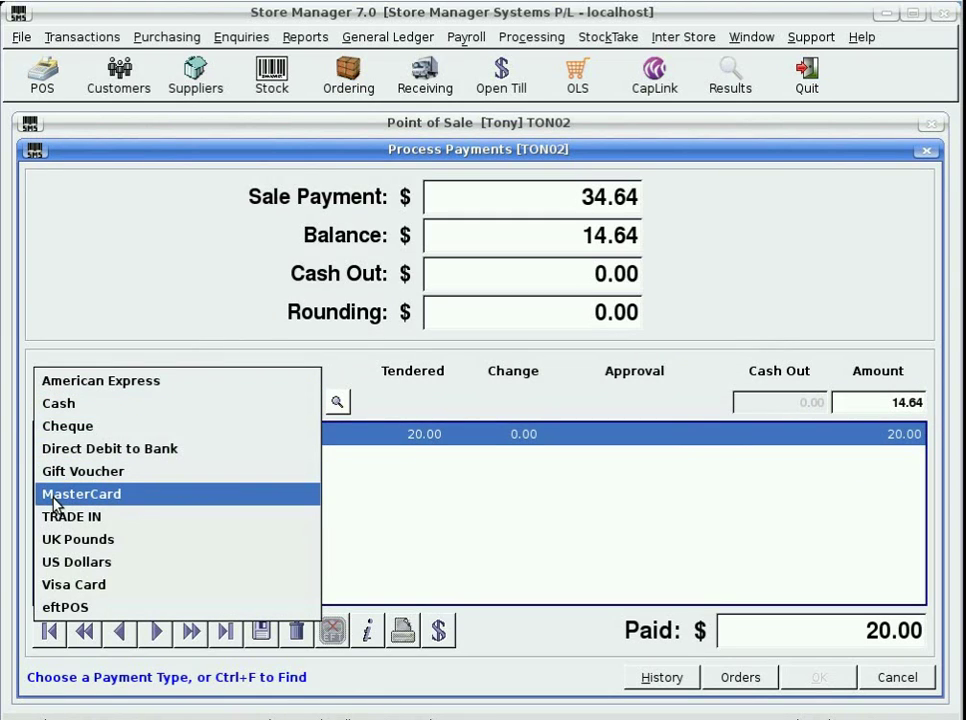
click(60, 607)
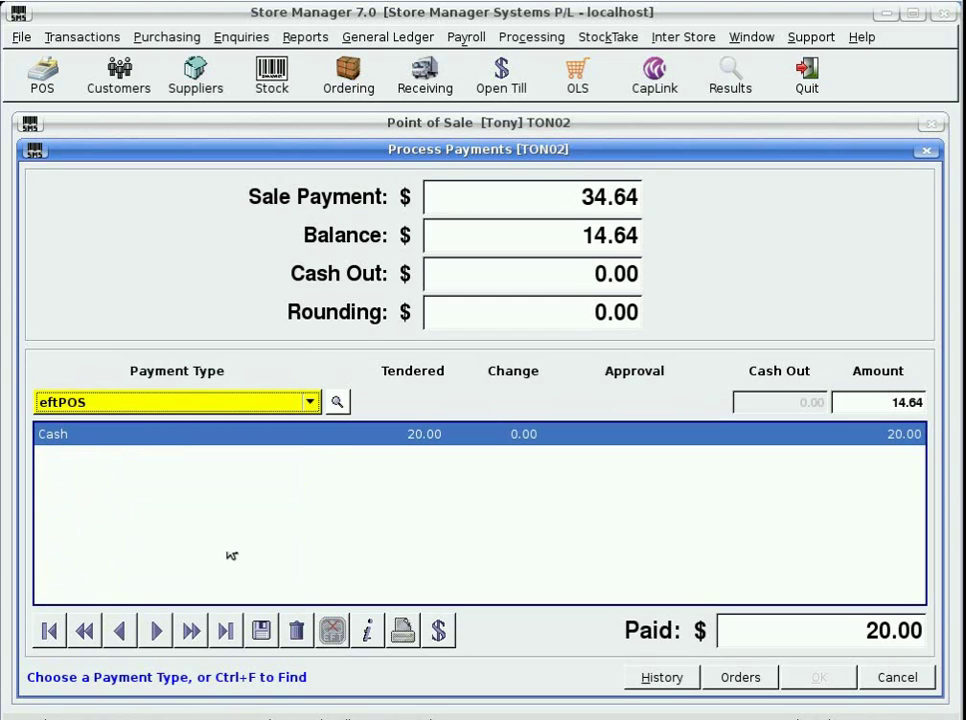
key(Tab)
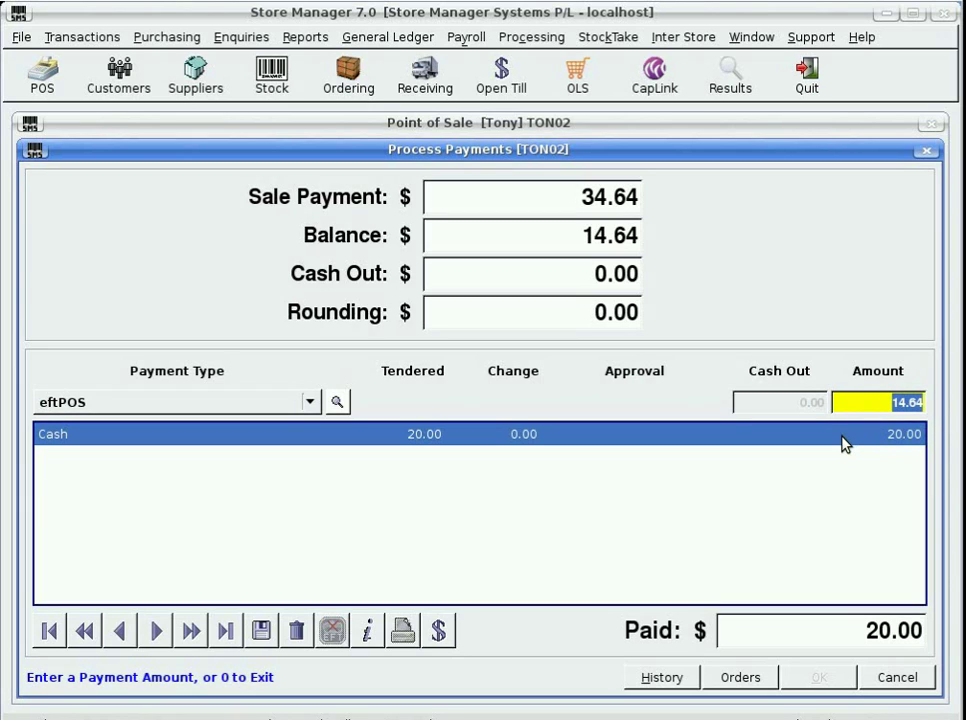
key(Return)
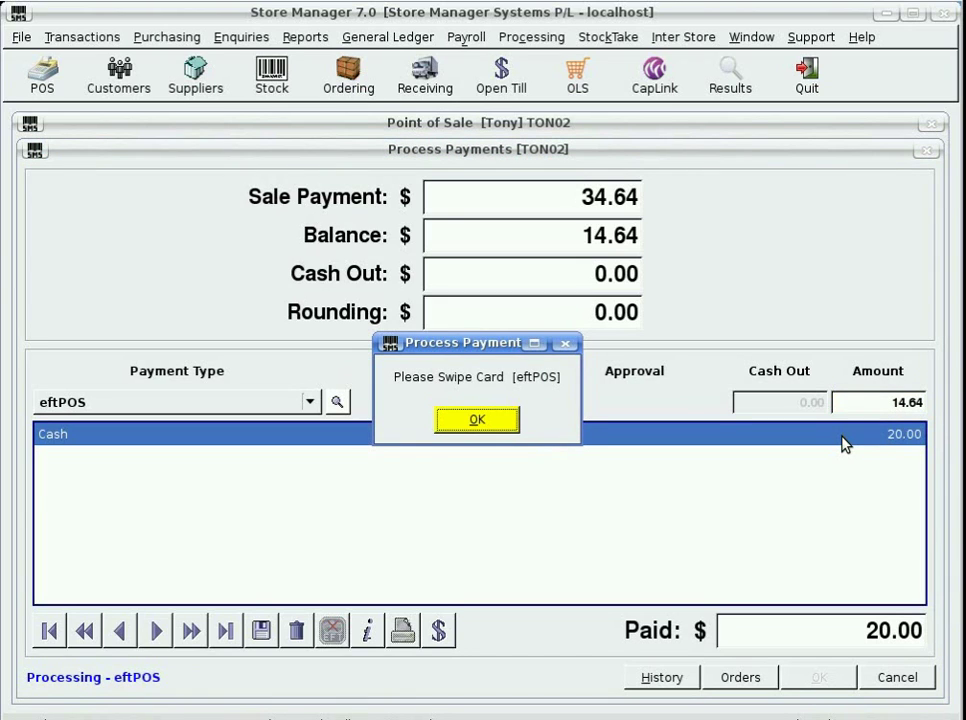
key(Return)
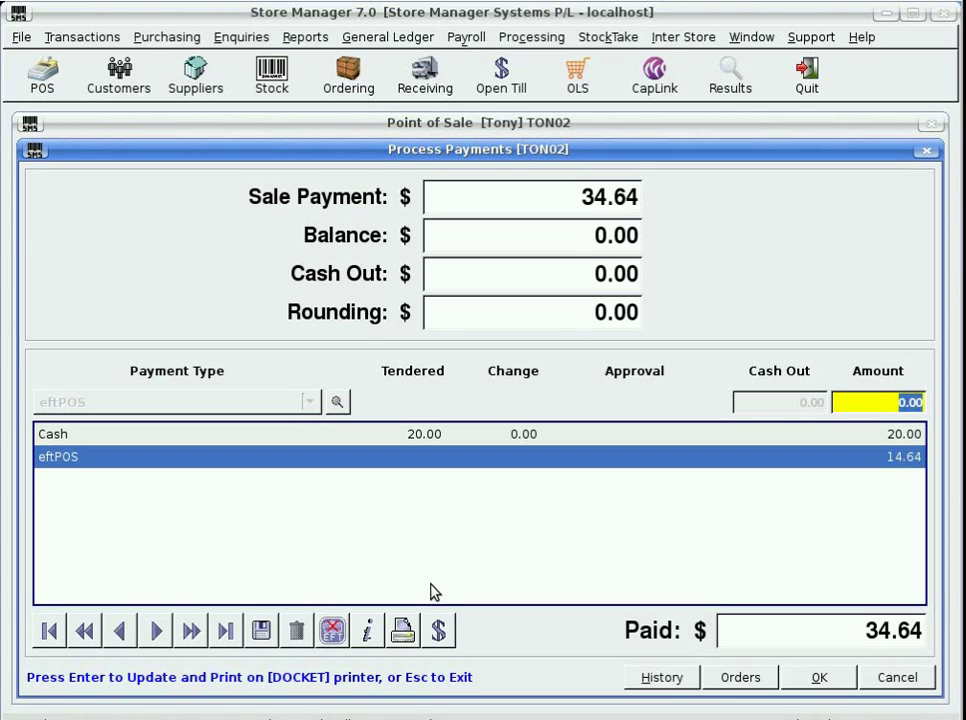
key(Return)
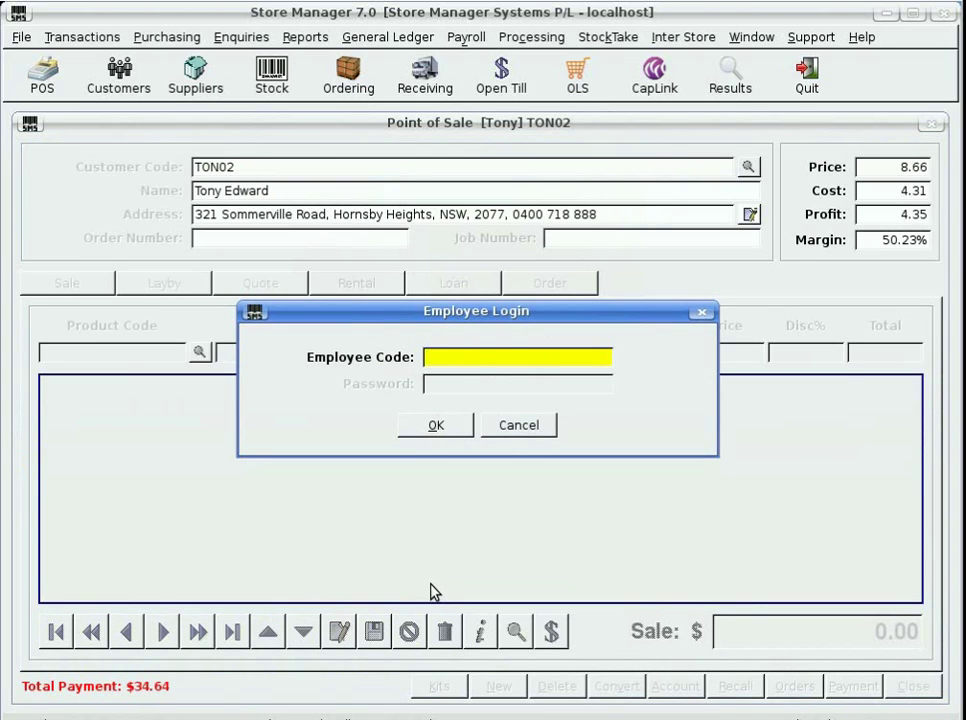